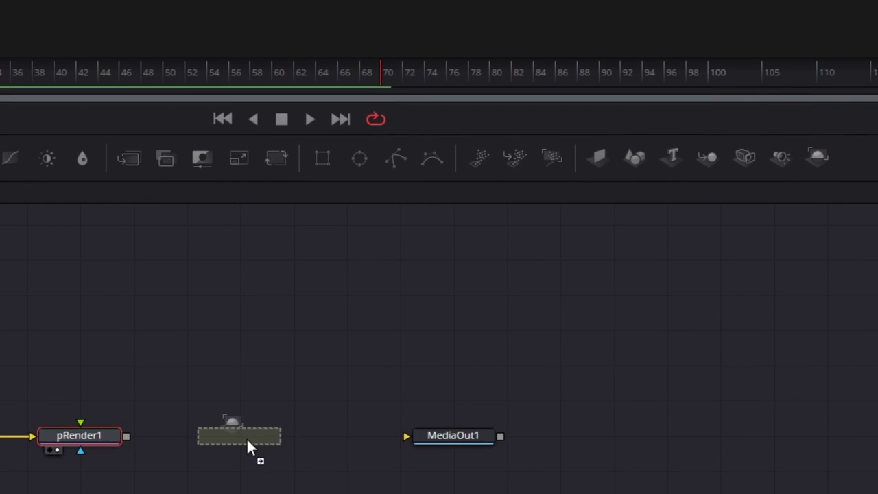
# - Add a Renderer3D1 node and connect pRender1's output into it
pyautogui.moveTo(802, 163); pyautogui.dragTo(247, 443)
pyautogui.moveTo(134, 432); pyautogui.dragTo(228, 434)
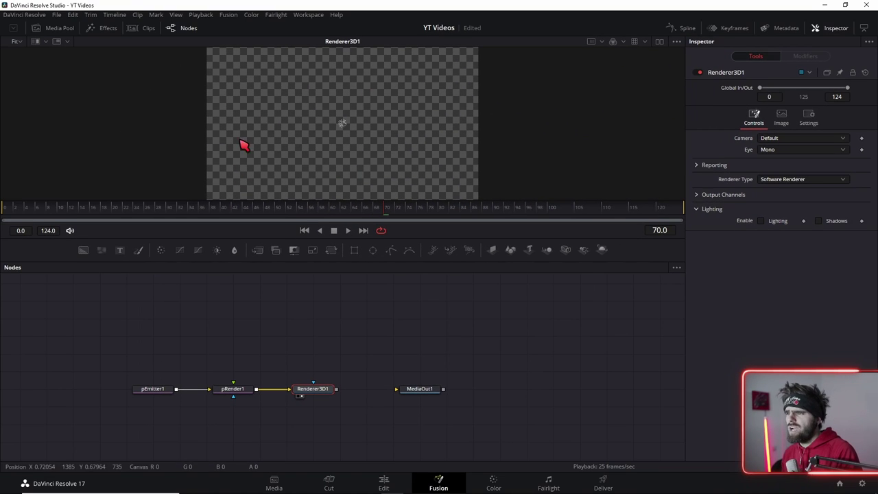
# - Set pEmitter1's sphere region Size to 3.0
pyautogui.press('1')
pyautogui.click(163, 389)
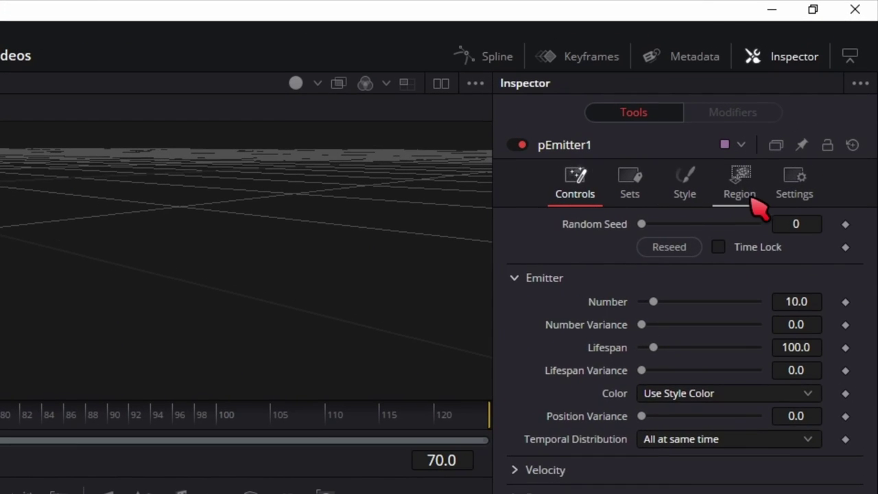
pyautogui.click(750, 195)
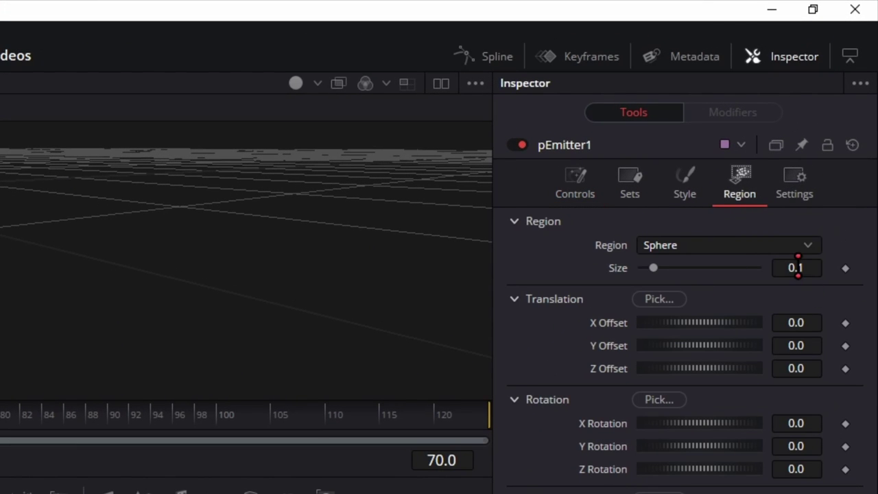
pyautogui.press('Tab')
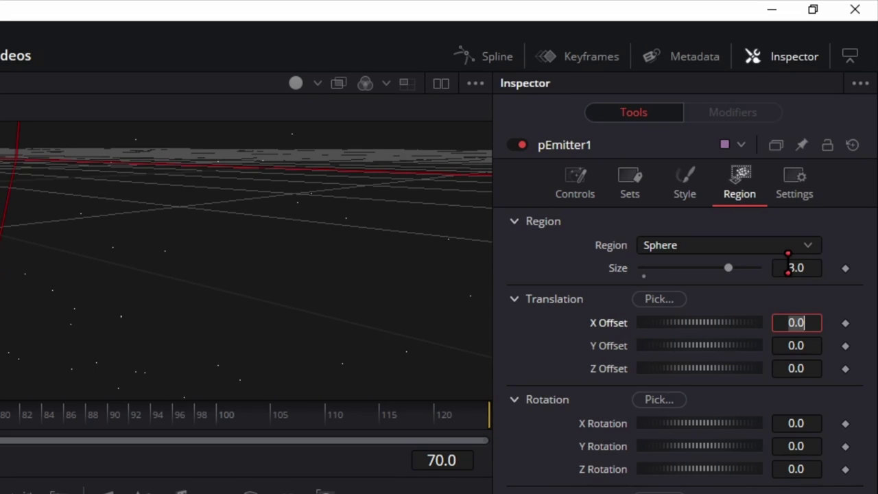
# - Keyframe pEmitter1's particle Number at 500 on frame 22, then view Renderer3D1
pyautogui.click(592, 194)
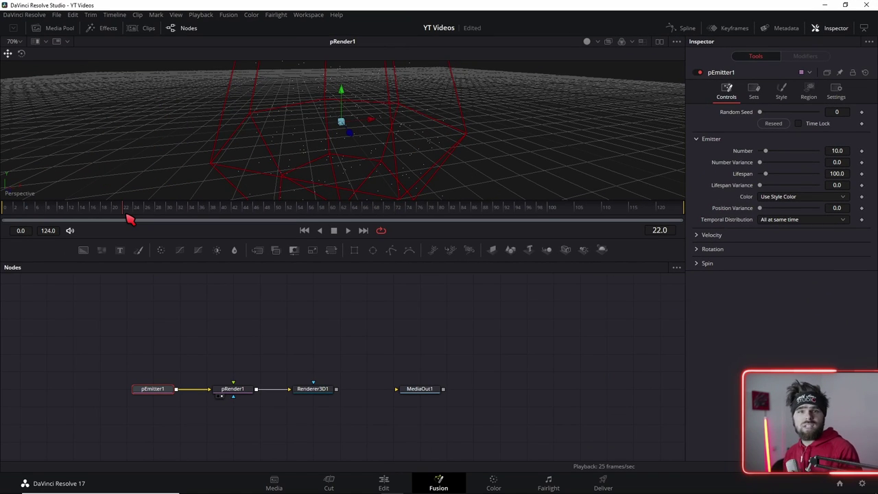
pyautogui.click(861, 151)
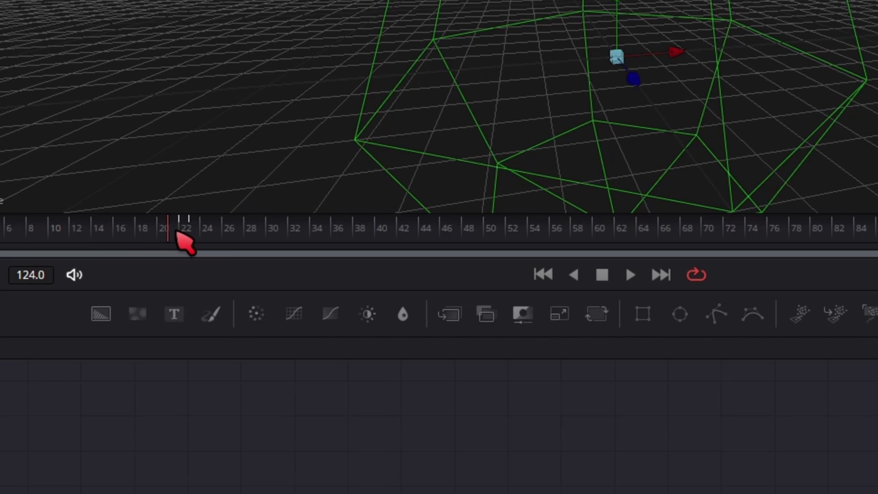
pyautogui.scroll(3, 180, 245)
pyautogui.click(224, 233)
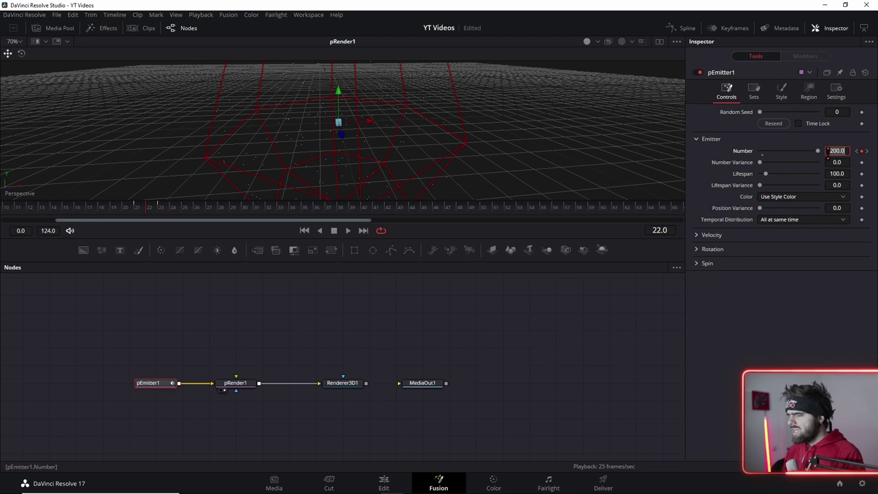
pyautogui.press('Tab')
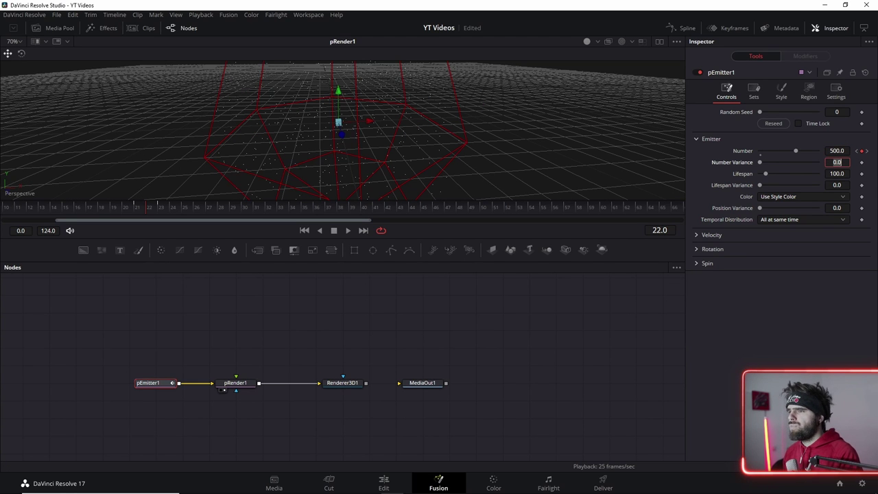
pyautogui.click(342, 373)
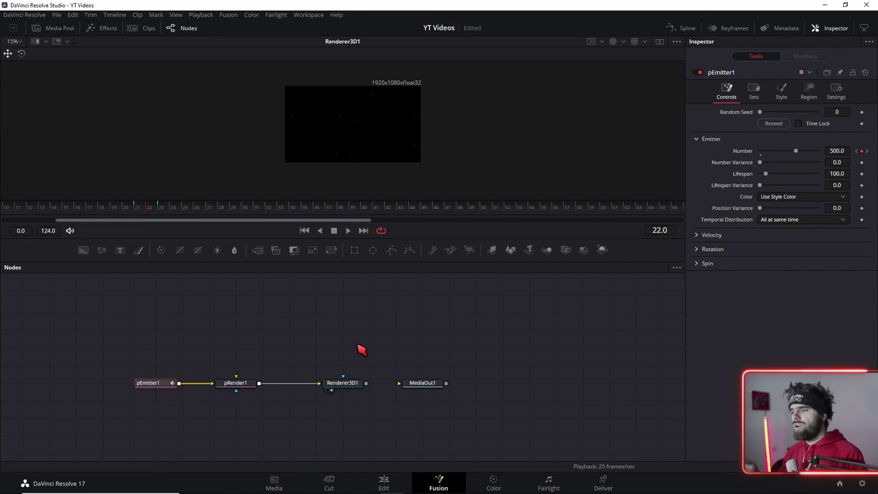
# - Add a Replicate 3D node via the 'repl' search and drop it onto the pRender1→Renderer3D1 link
pyautogui.moveTo(282, 347); pyautogui.dragTo(362, 327)
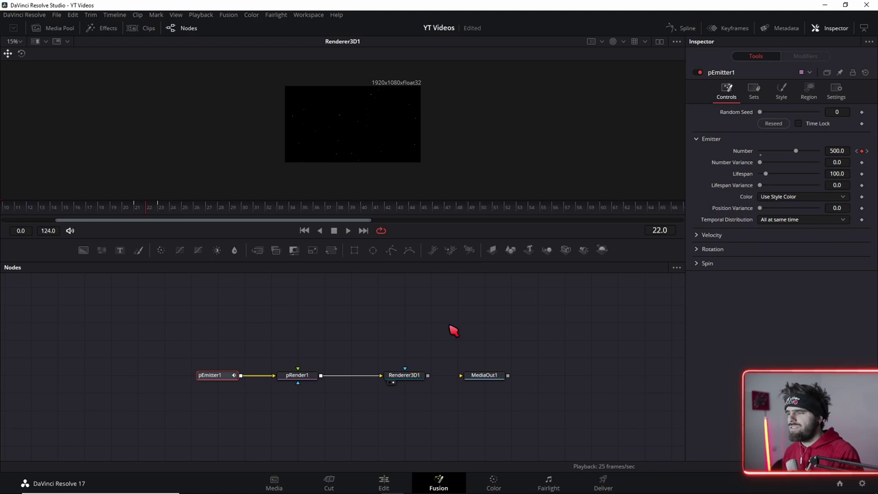
pyautogui.hotkey('shift', 'space')
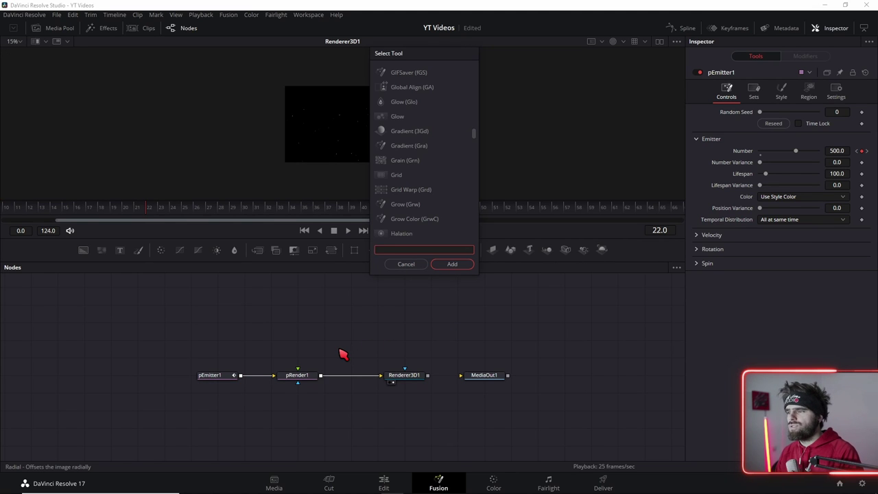
pyautogui.write('repl')
pyautogui.press('Down')
pyautogui.press('Down')
pyautogui.press('Down')
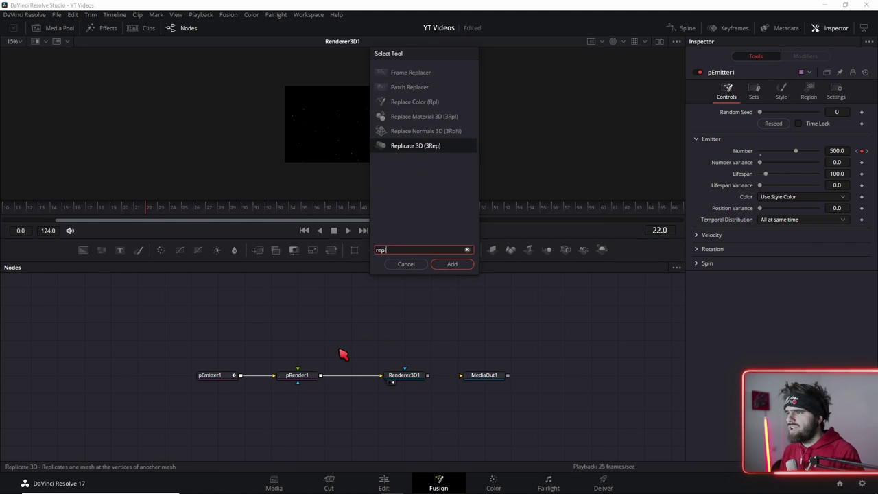
pyautogui.press('Return')
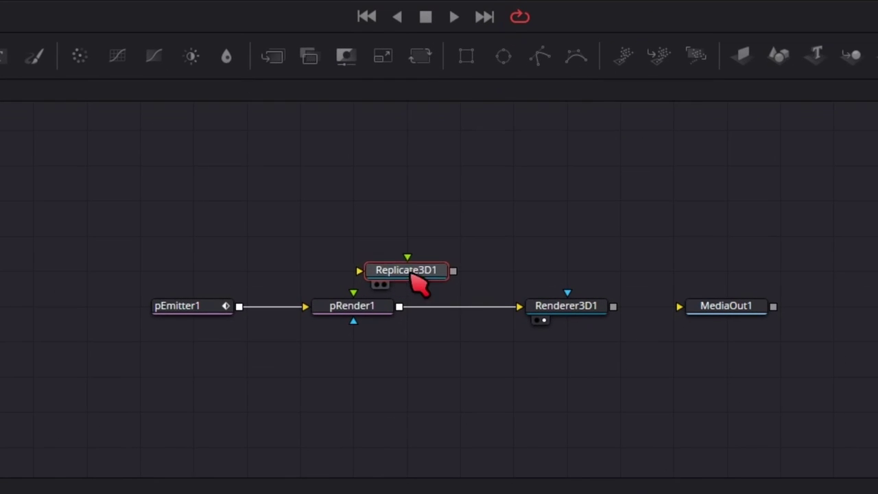
pyautogui.moveTo(331, 359); pyautogui.dragTo(355, 379)
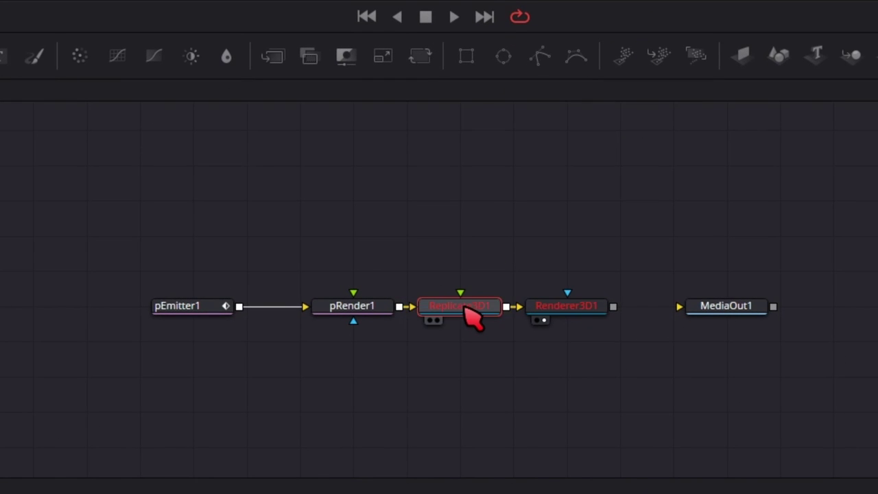
pyautogui.scroll(2, 473, 321)
pyautogui.click(631, 321)
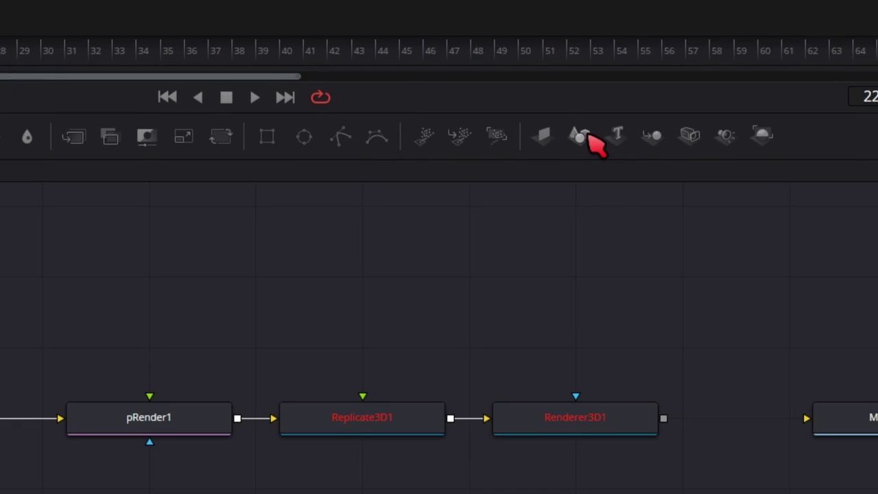
# - Add a Shape 3D node set to Cylinder with Bottom and Top caps enabled
pyautogui.moveTo(579, 135); pyautogui.dragTo(214, 294)
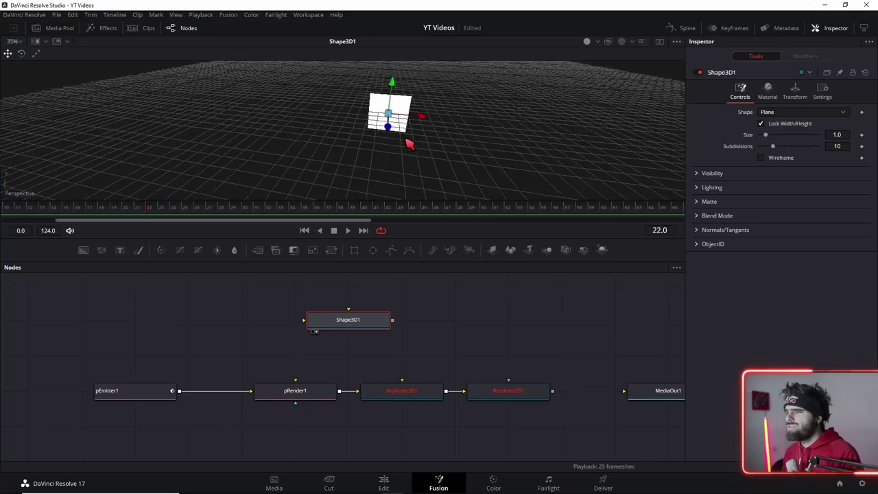
pyautogui.moveTo(395, 169); pyautogui.dragTo(445, 151)
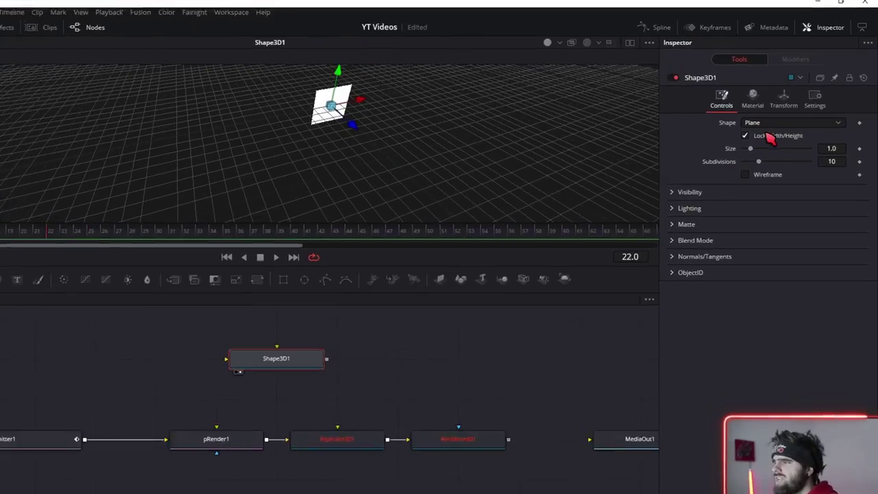
pyautogui.click(785, 112)
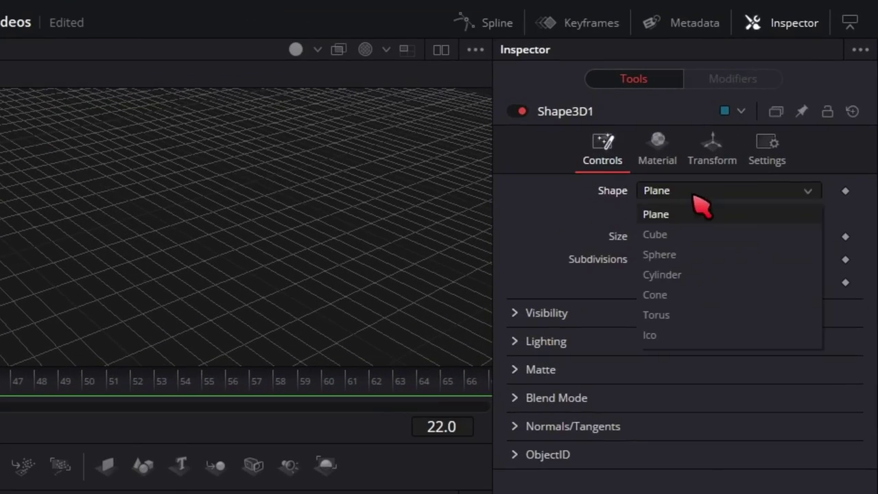
pyautogui.click(708, 273)
pyautogui.moveTo(412, 136); pyautogui.dragTo(358, 160)
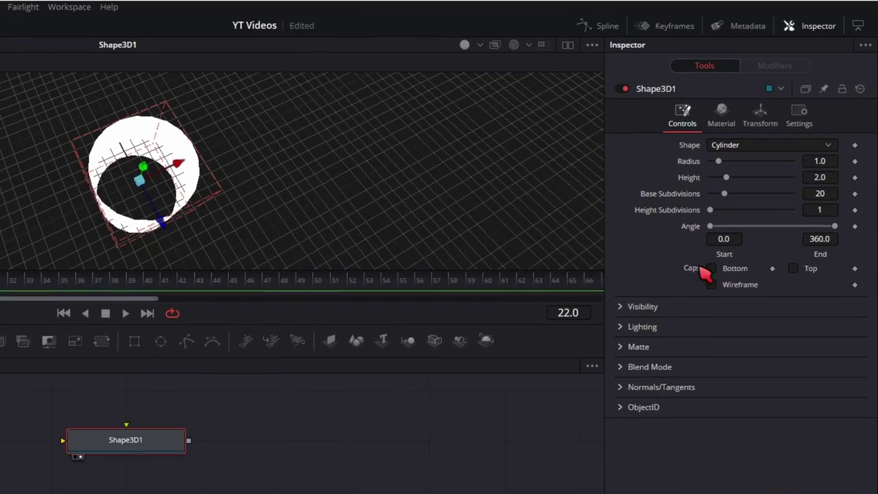
pyautogui.click(713, 267)
pyautogui.click(793, 269)
# - Rotate the cylinder 90° on X to lay it on its side
pyautogui.moveTo(319, 190)
pyautogui.mouseDown()
pyautogui.moveTo(252, 130)
pyautogui.moveTo(200, 219)
pyautogui.moveTo(190, 168)
pyautogui.mouseUp()
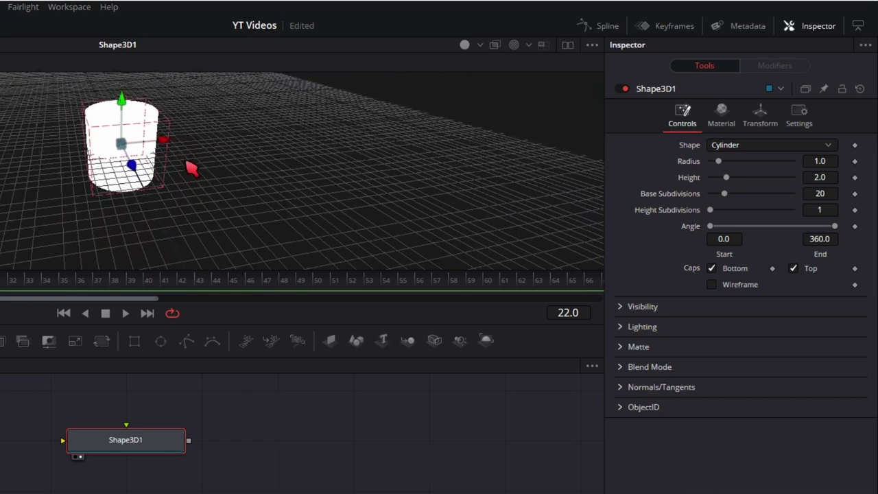
pyautogui.click(761, 113)
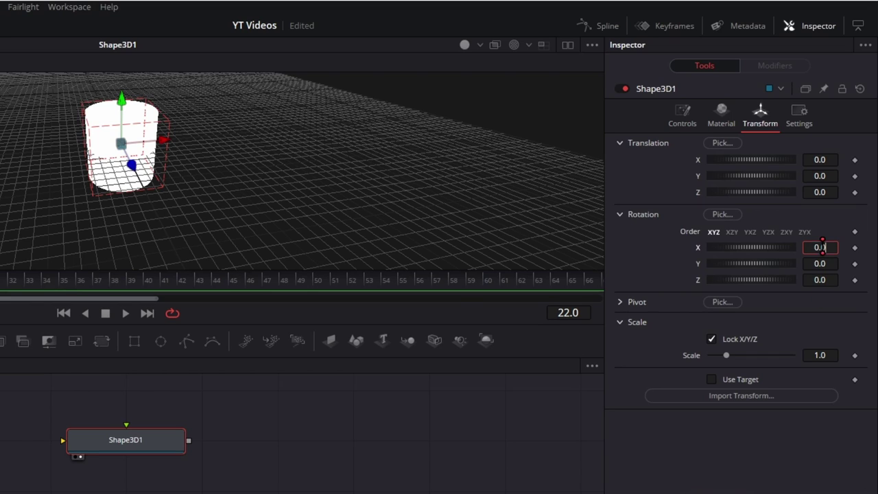
pyautogui.write('90')
pyautogui.press('Return')
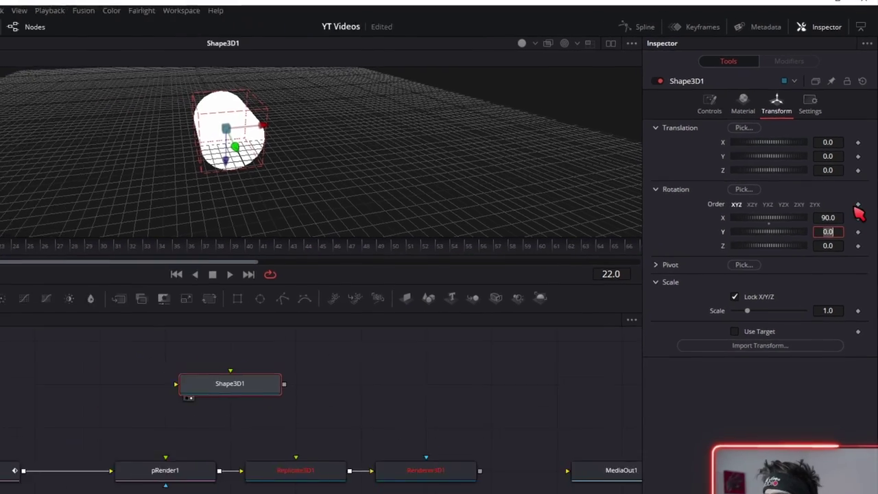
pyautogui.moveTo(303, 137)
pyautogui.mouseDown()
pyautogui.moveTo(421, 133)
pyautogui.moveTo(360, 142)
pyautogui.mouseUp()
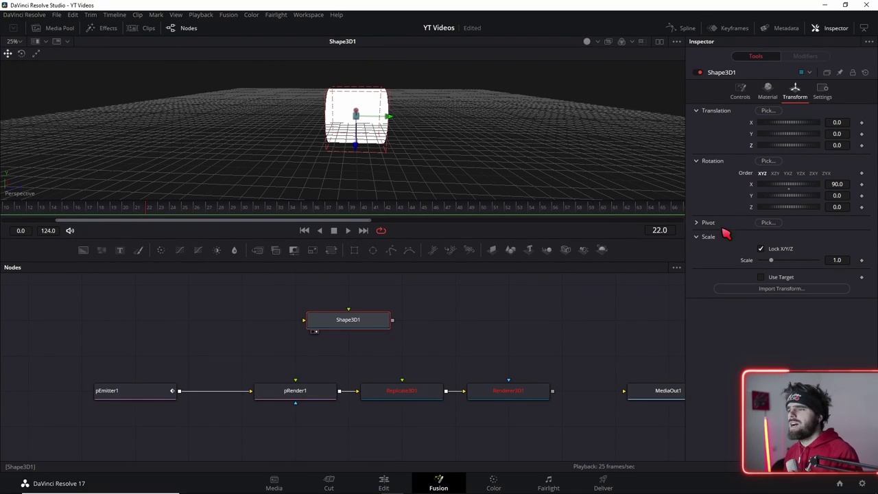
# - Set the cylinder's Z position to 1.0
pyautogui.click(836, 145)
pyautogui.write('1')
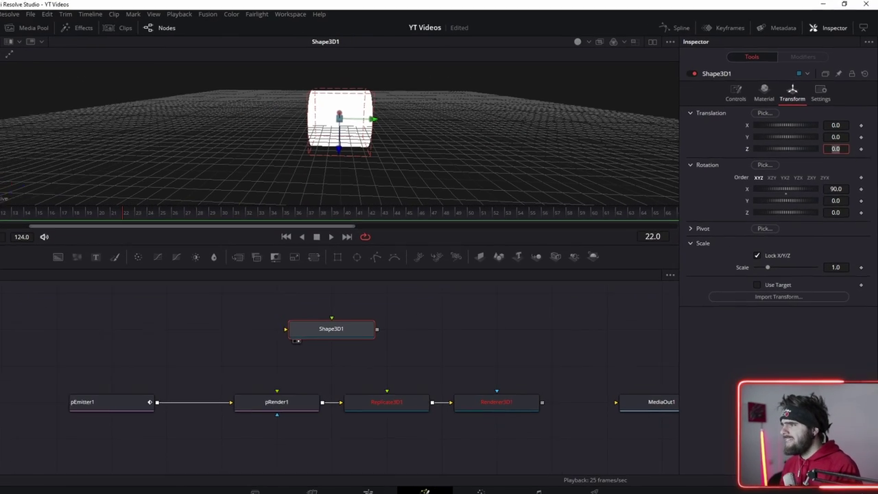
pyautogui.press('Tab')
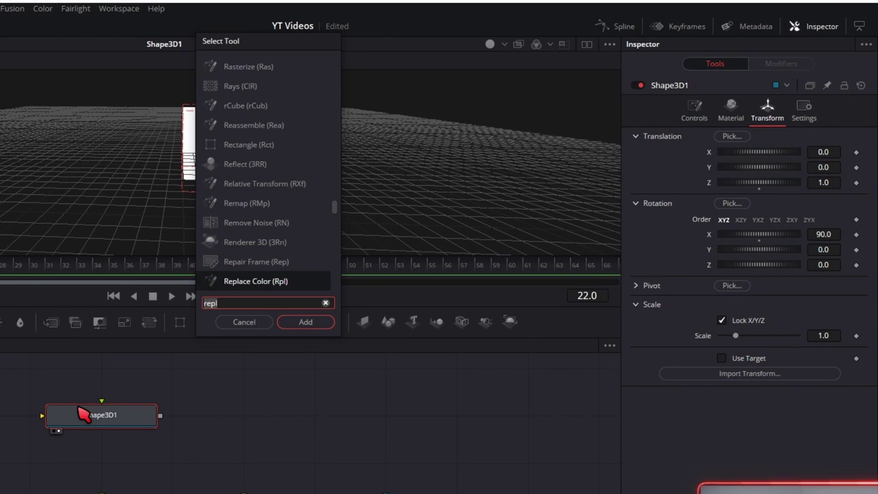
# - Add a Transform 3D node and link it after Shape3D1
pyautogui.press('BackSpace')
pyautogui.press('BackSpace')
pyautogui.press('BackSpace')
pyautogui.write('x')
pyautogui.press('Down')
pyautogui.press('Down')
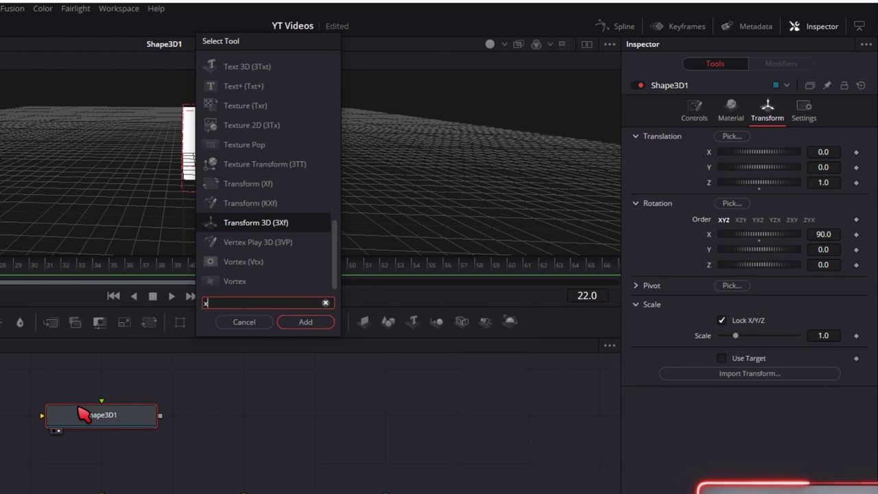
pyautogui.press('Return')
pyautogui.moveTo(257, 415); pyautogui.dragTo(185, 109)
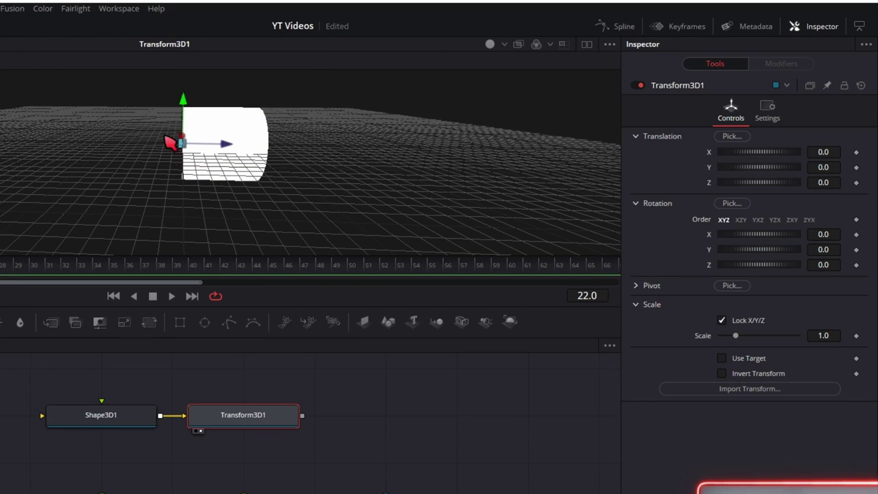
pyautogui.moveTo(170, 143); pyautogui.dragTo(255, 161)
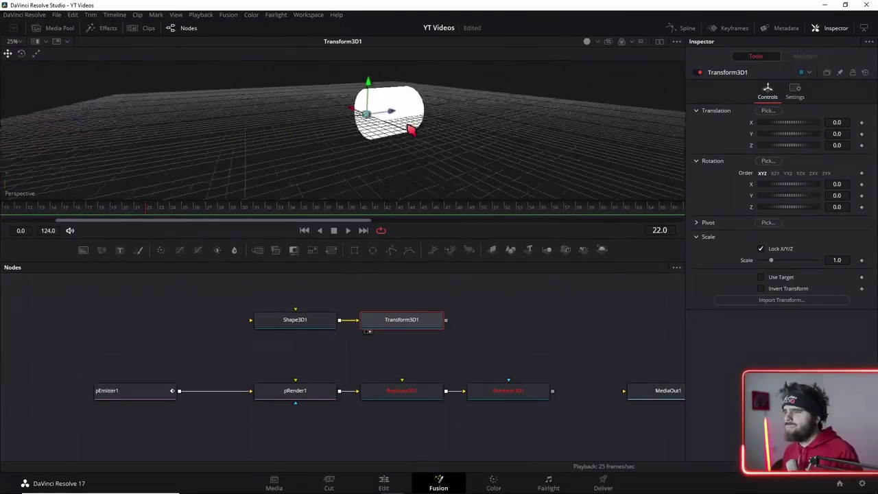
pyautogui.scroll(2, 408, 126)
pyautogui.scroll(-2, 428, 124)
pyautogui.moveTo(392, 141); pyautogui.dragTo(391, 133)
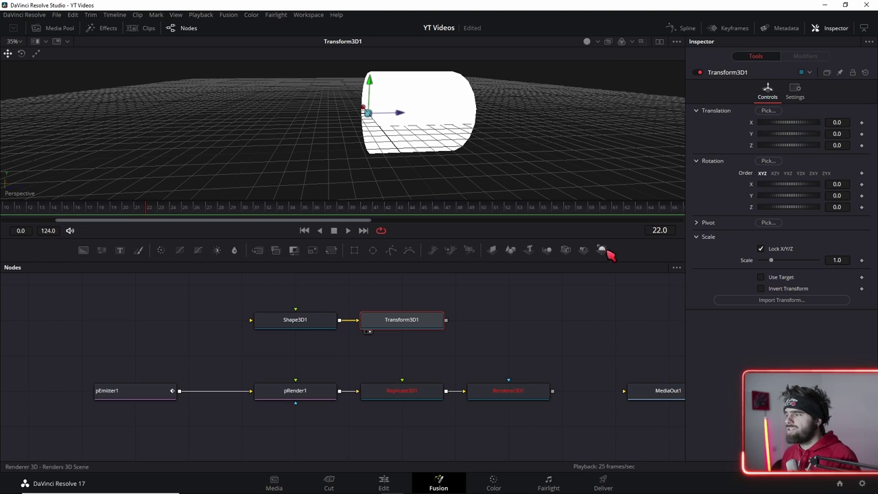
# - Stretch Transform3D1 to a Z scale of 2.205 and drag its output toward Replicate3D1
pyautogui.click(761, 250)
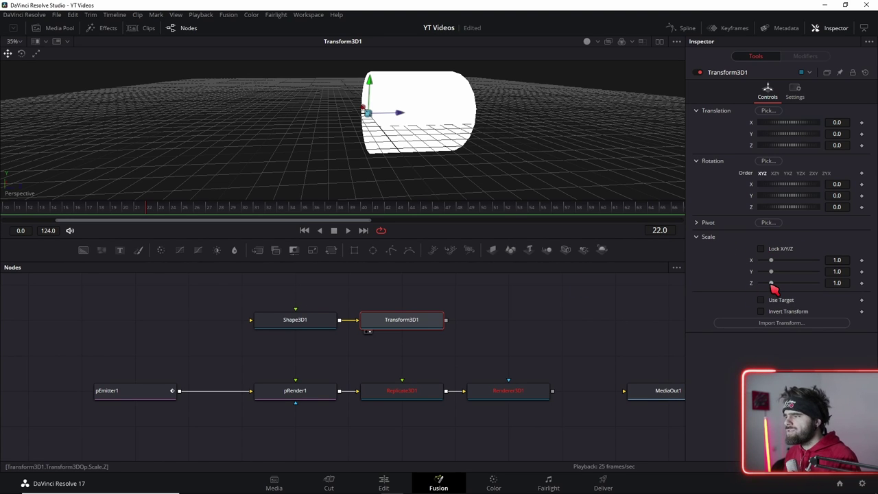
pyautogui.moveTo(772, 283)
pyautogui.mouseDown()
pyautogui.moveTo(759, 283)
pyautogui.moveTo(835, 286)
pyautogui.moveTo(785, 283)
pyautogui.mouseUp()
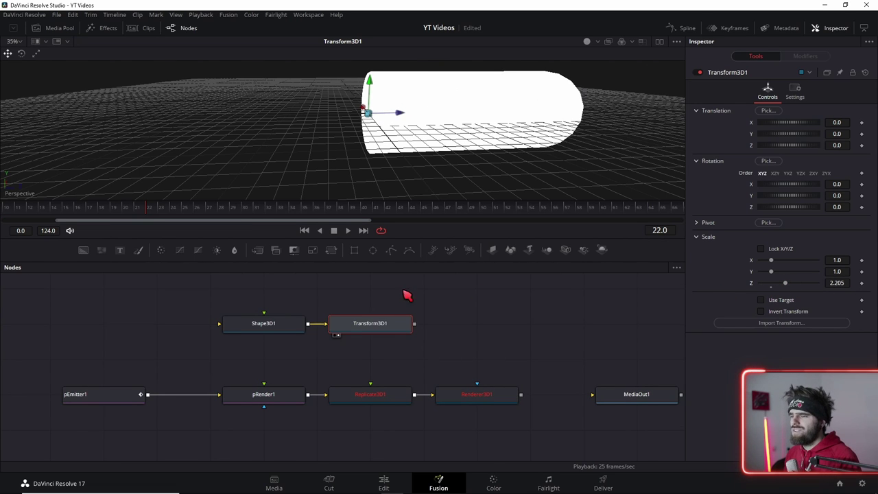
pyautogui.scroll(-10, 411, 111)
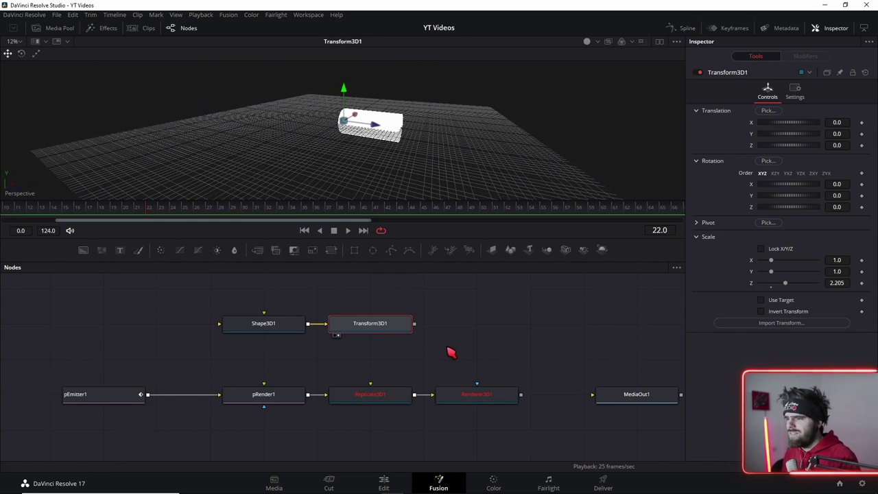
pyautogui.moveTo(415, 324); pyautogui.dragTo(370, 397)
# - Connect Transform3D1's output into Replicate3D1
pyautogui.click(336, 406)
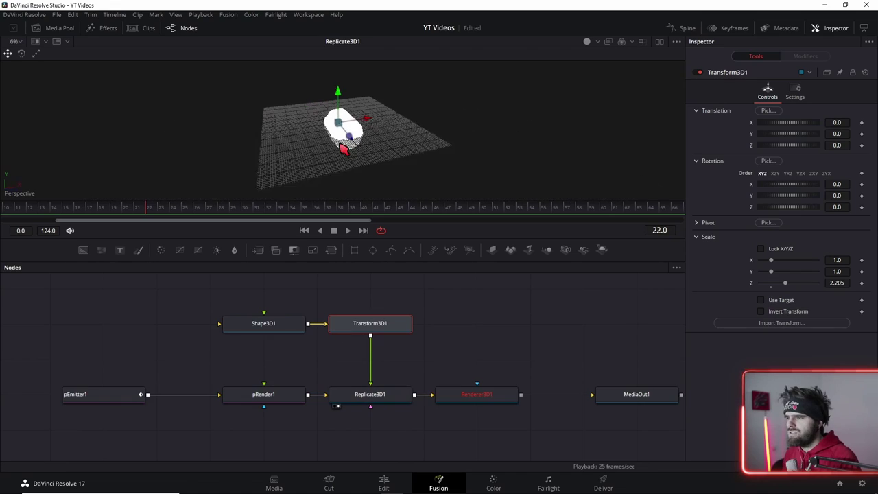
pyautogui.scroll(3, 344, 149)
pyautogui.moveTo(344, 148); pyautogui.dragTo(337, 126)
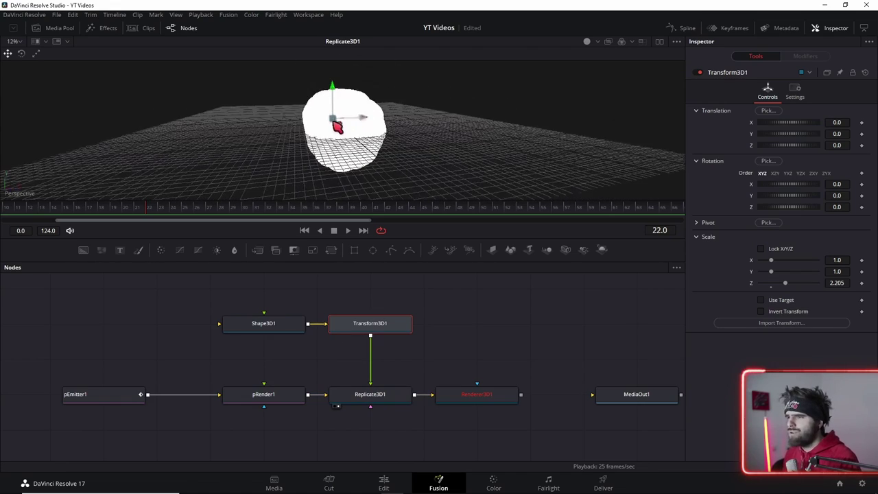
# - Shrink Shape3D1's cylinder radius to about 0.002
pyautogui.click(267, 329)
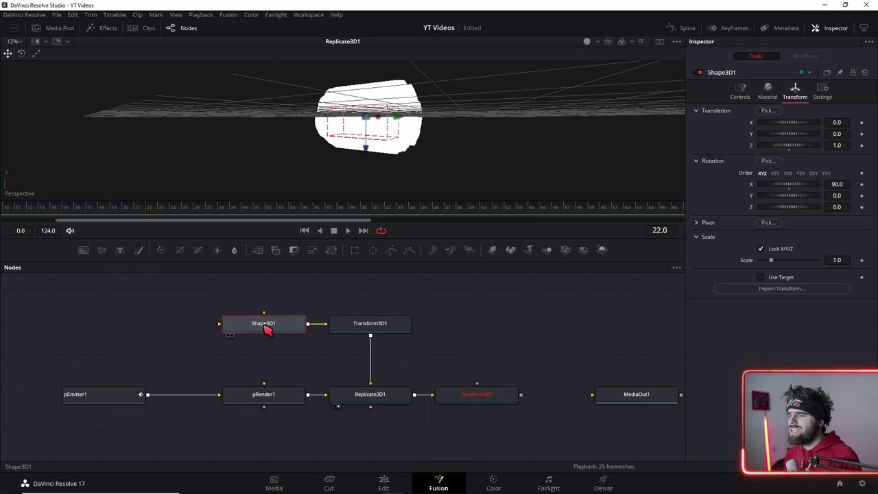
pyautogui.click(748, 92)
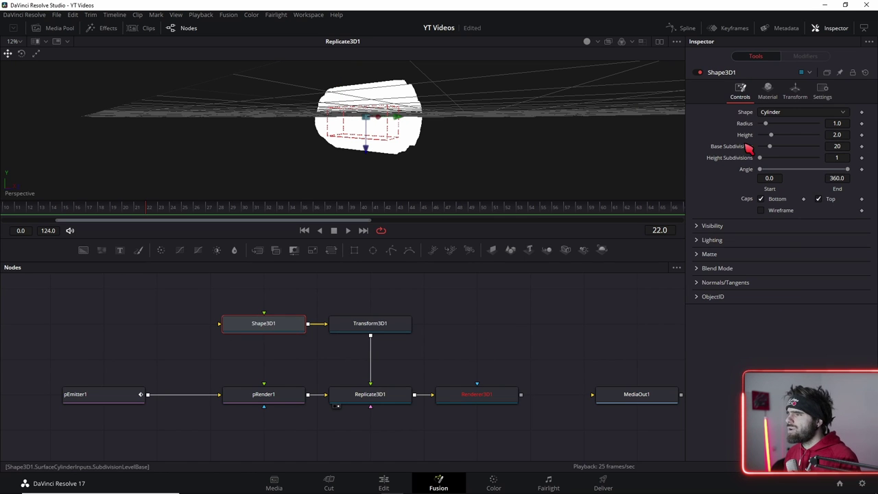
pyautogui.moveTo(837, 122); pyautogui.dragTo(809, 123)
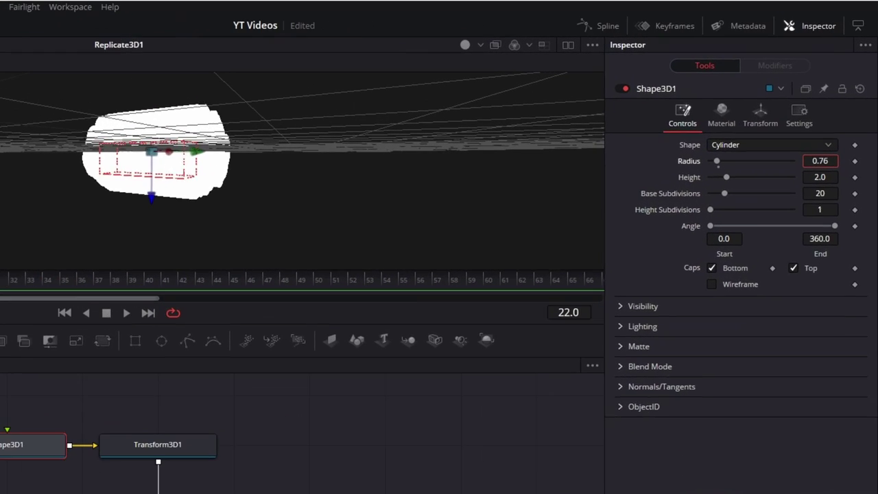
pyautogui.moveTo(819, 161); pyautogui.dragTo(816, 161)
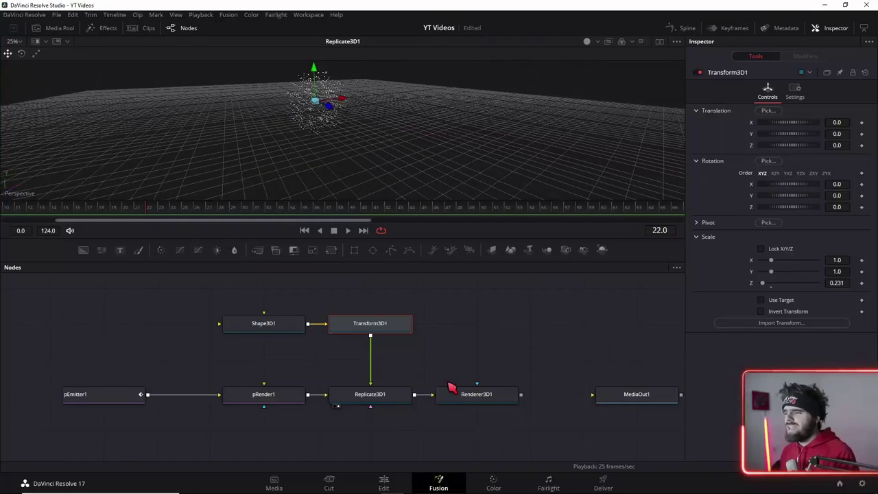
# - View Renderer3D1's streak burst and nudge Transform3D1's Scale Z to lengthen the streaks
pyautogui.click(443, 405)
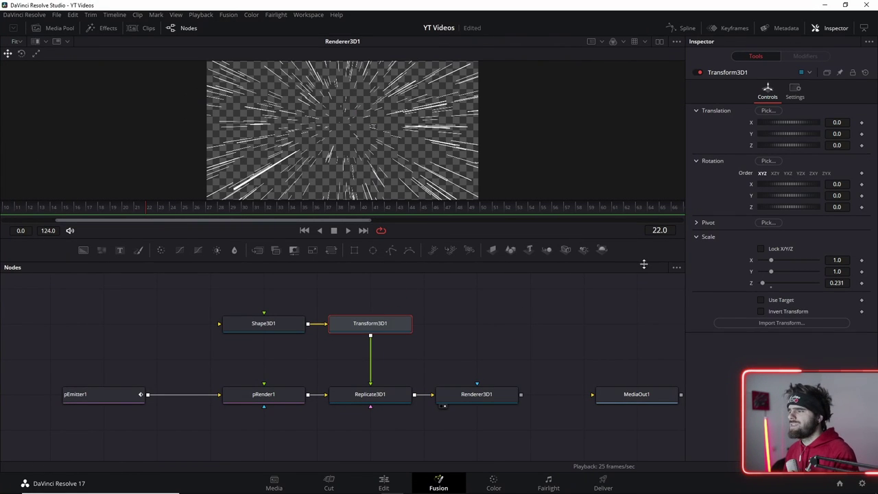
pyautogui.moveTo(763, 283)
pyautogui.mouseDown()
pyautogui.moveTo(784, 287)
pyautogui.moveTo(761, 288)
pyautogui.mouseUp()
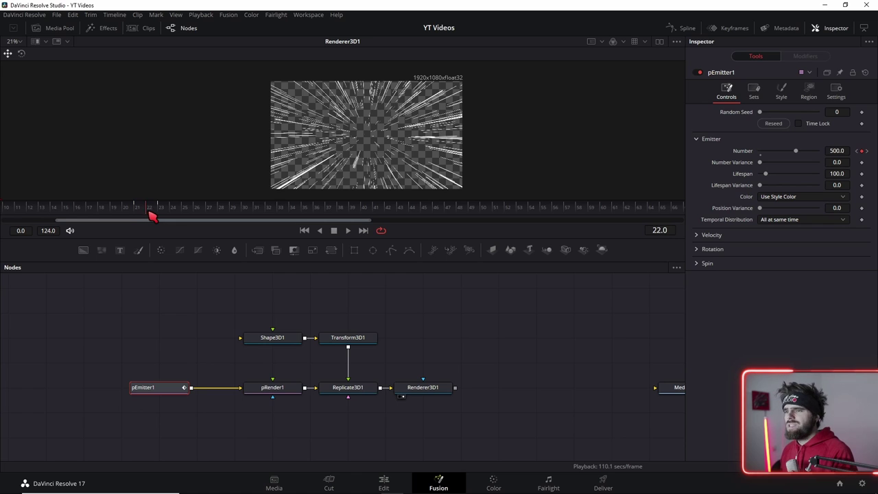
# - Keyframe Transform3D1's Z scale from 0.001 at frame 22 to about 0.2177 at frame 34
pyautogui.click(357, 342)
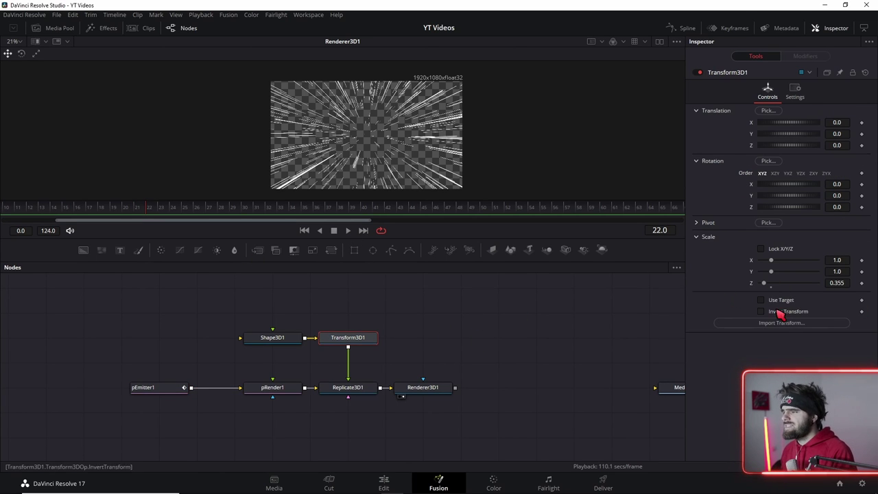
pyautogui.click(861, 283)
pyautogui.write('0.001')
pyautogui.press('Return')
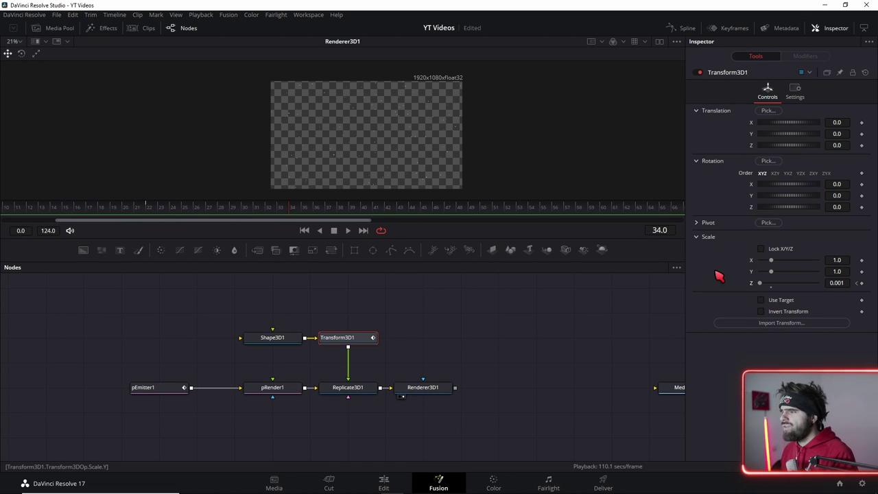
pyautogui.moveTo(765, 287); pyautogui.dragTo(767, 288)
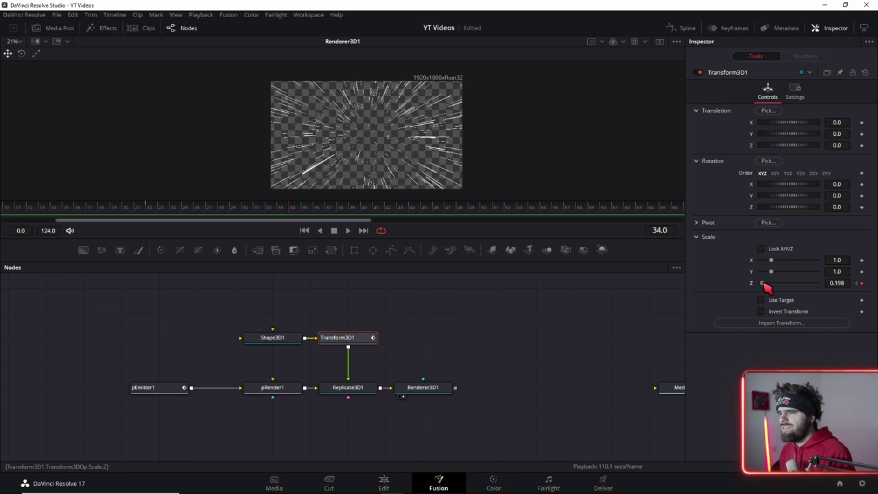
pyautogui.press('[')
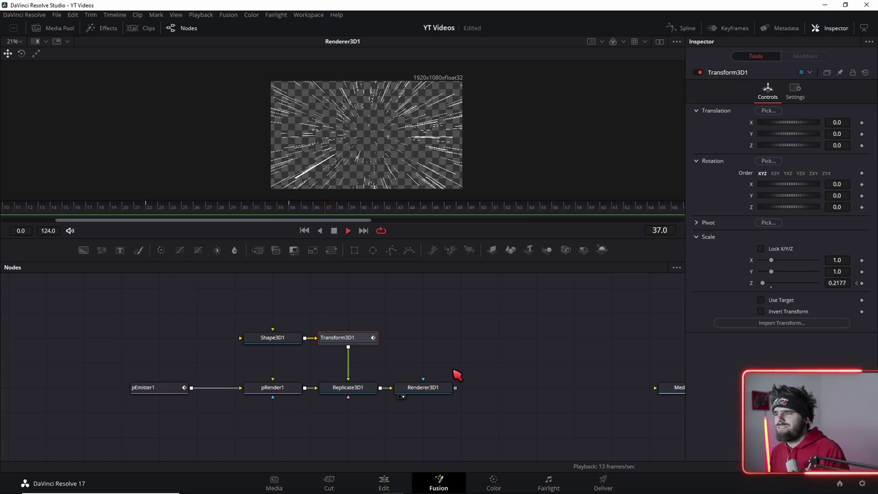
pyautogui.press('space')
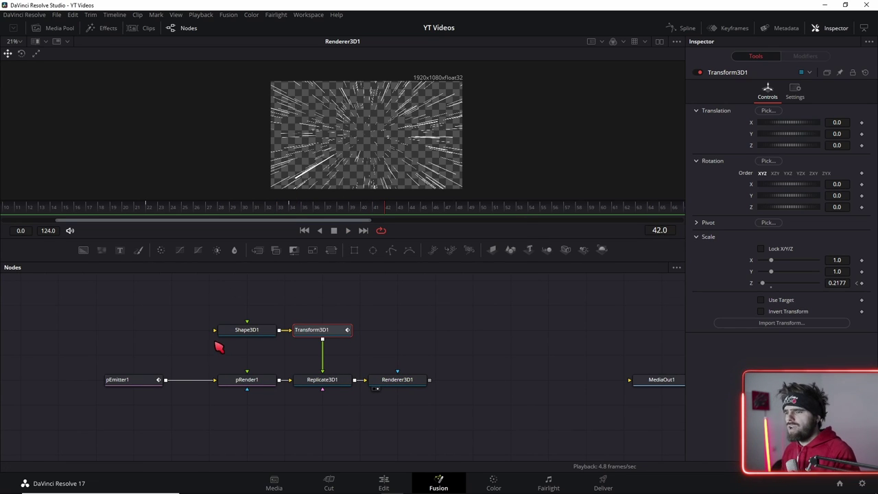
# - Move pEmitter1 left and insert a pDirectionalForce node between pEmitter1 and pRender1
pyautogui.moveTo(216, 372); pyautogui.dragTo(131, 374)
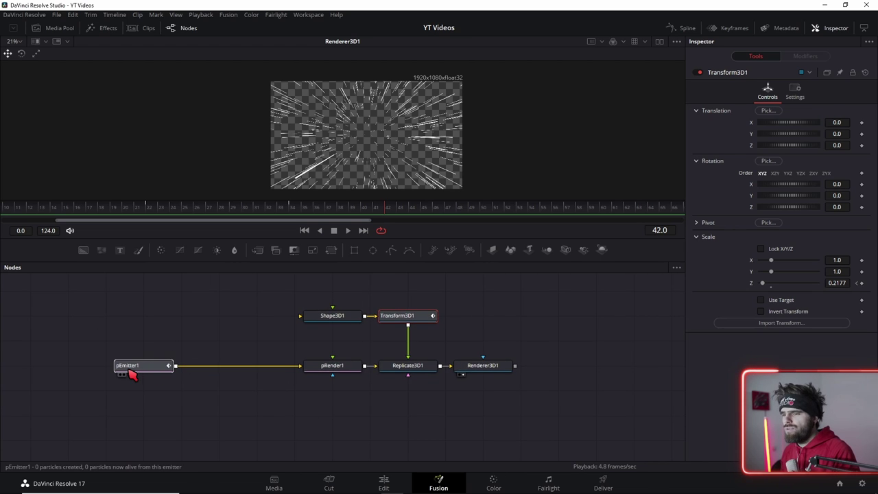
pyautogui.click(132, 374)
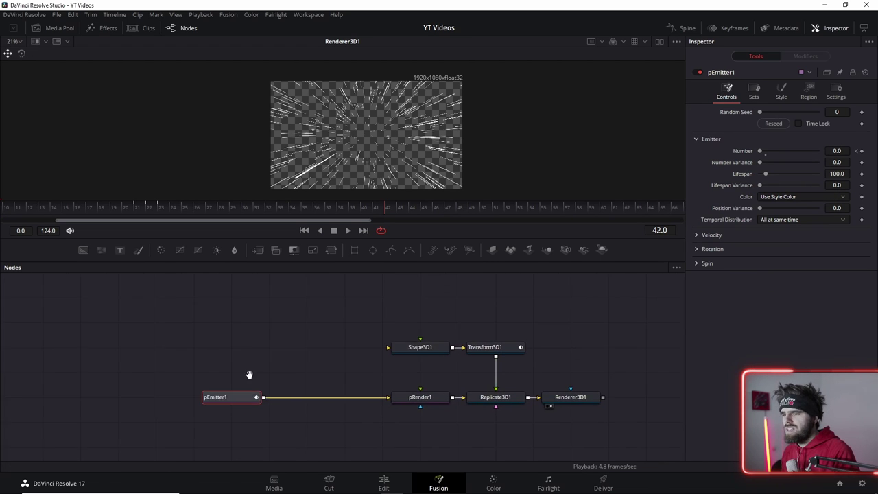
pyautogui.click(318, 375)
pyautogui.hotkey('shift', 'space')
pyautogui.write('pdi')
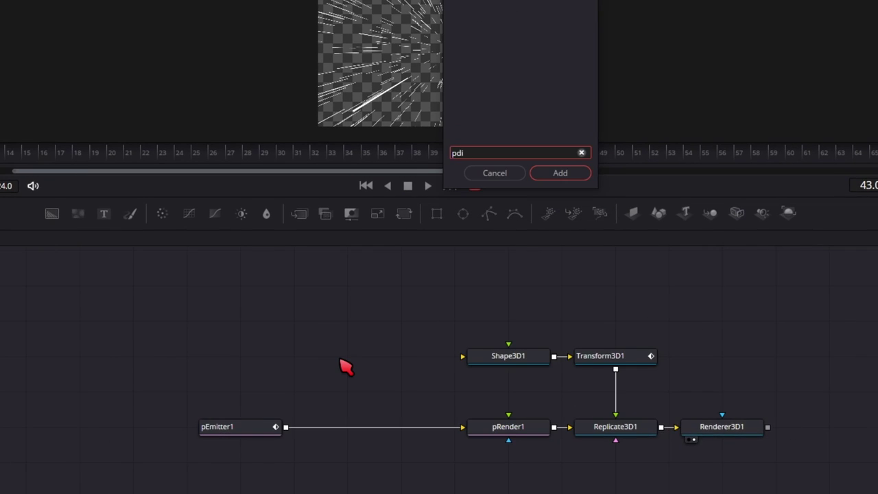
pyautogui.press('Return')
pyautogui.moveTo(343, 362); pyautogui.dragTo(358, 435)
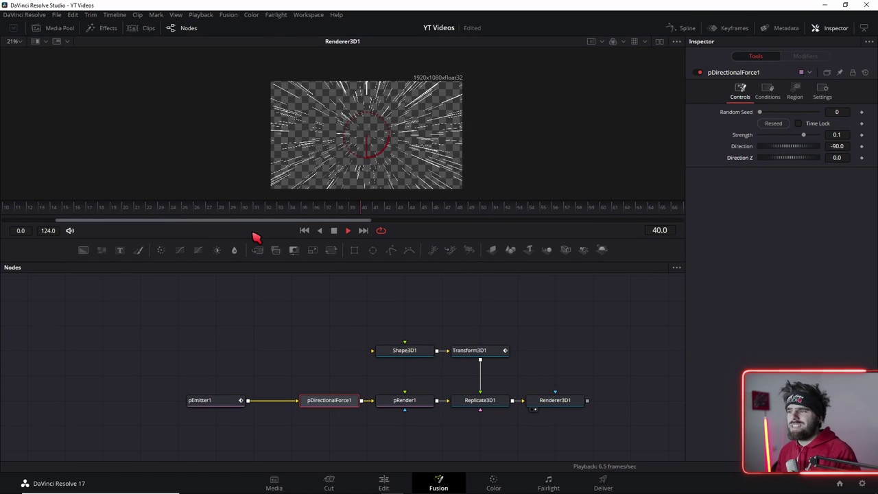
pyautogui.press('space')
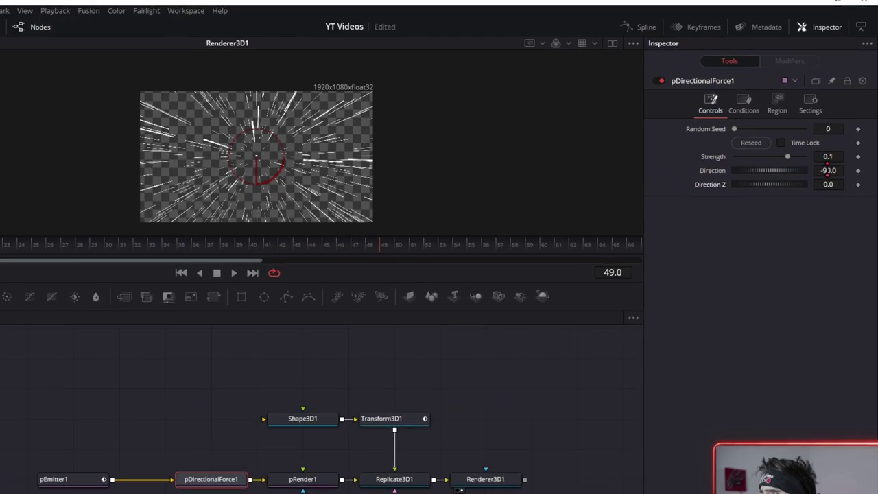
# - Set the directional force's Direction to 0.0 and Direction Z to 90
pyautogui.click(837, 147)
pyautogui.write('0')
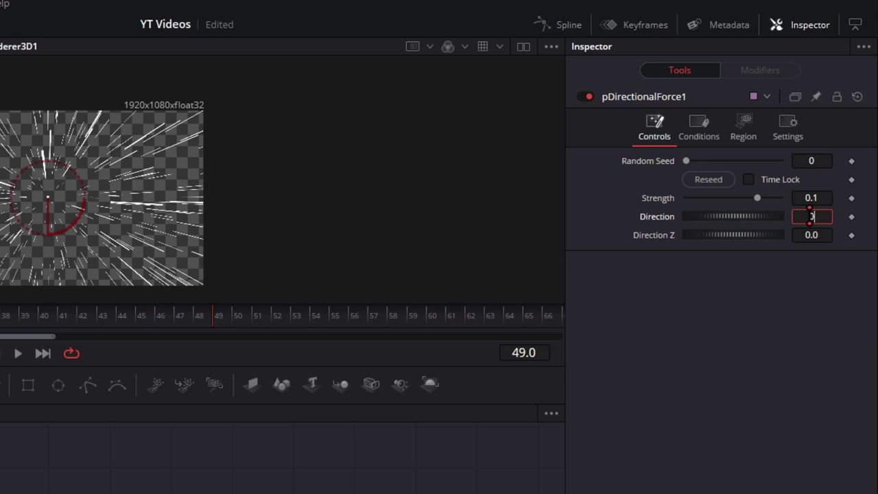
pyautogui.click(818, 234)
pyautogui.write('90')
pyautogui.press('Tab')
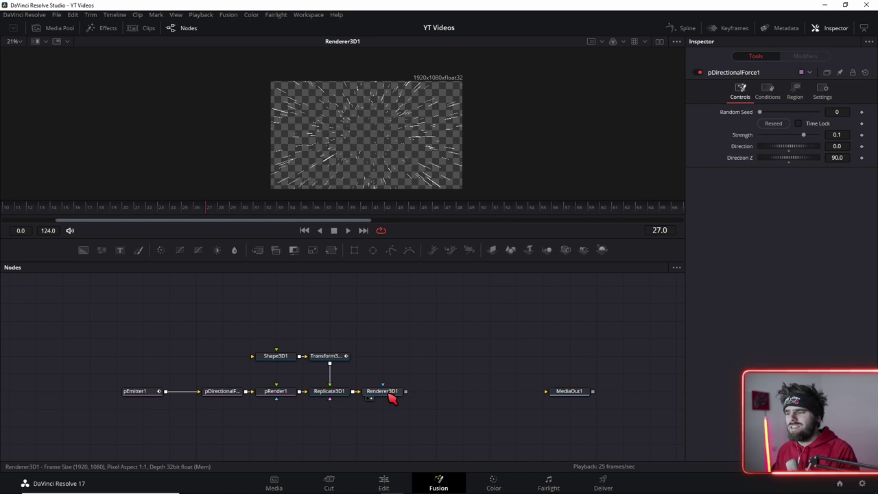
# - Add a SoftGlow1 node after Renderer3D1 and route its output into MediaOut1
pyautogui.click(389, 394)
pyautogui.scroll(3, 363, 173)
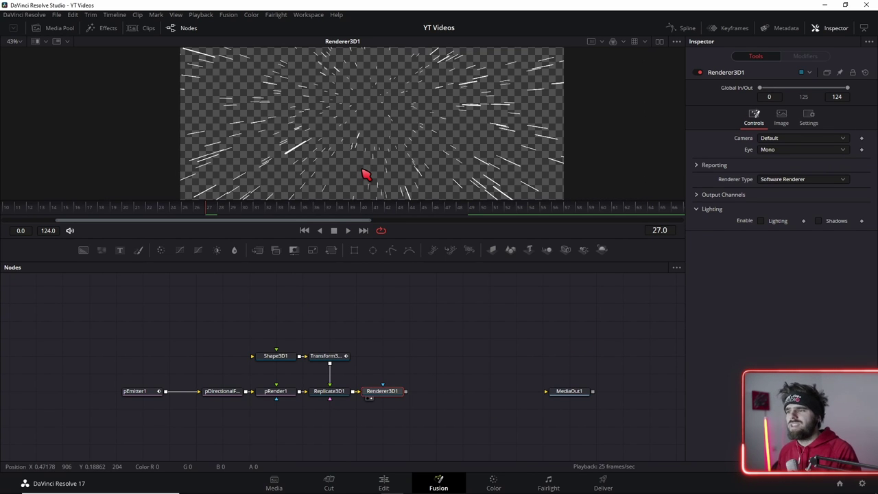
pyautogui.scroll(-2, 367, 173)
pyautogui.hotkey('shift', 'space')
pyautogui.write('sof')
pyautogui.press('Down')
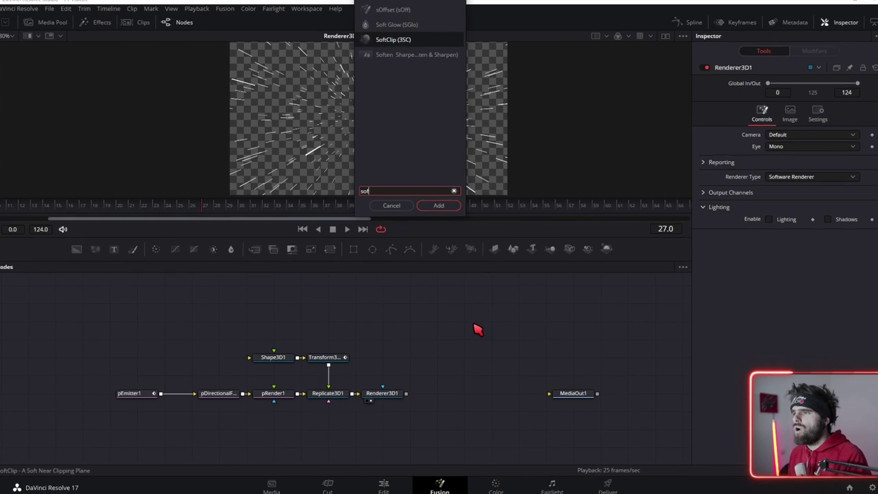
pyautogui.press('Return')
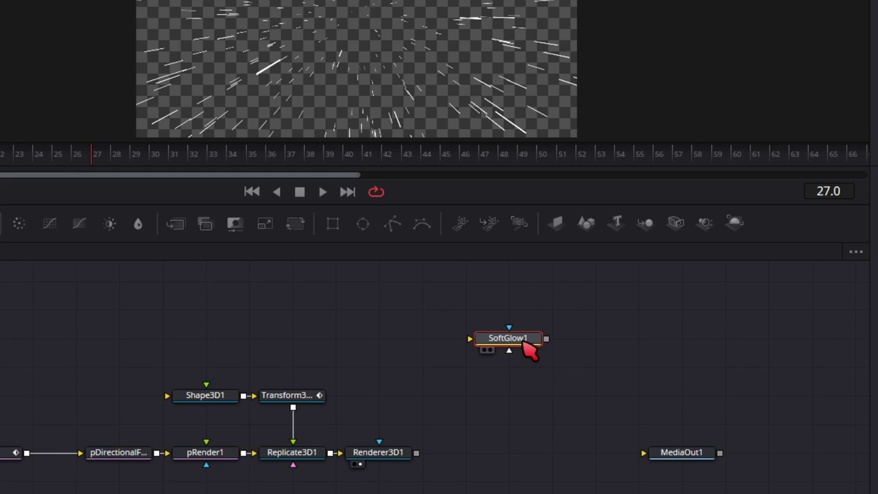
pyautogui.moveTo(529, 348); pyautogui.dragTo(516, 464)
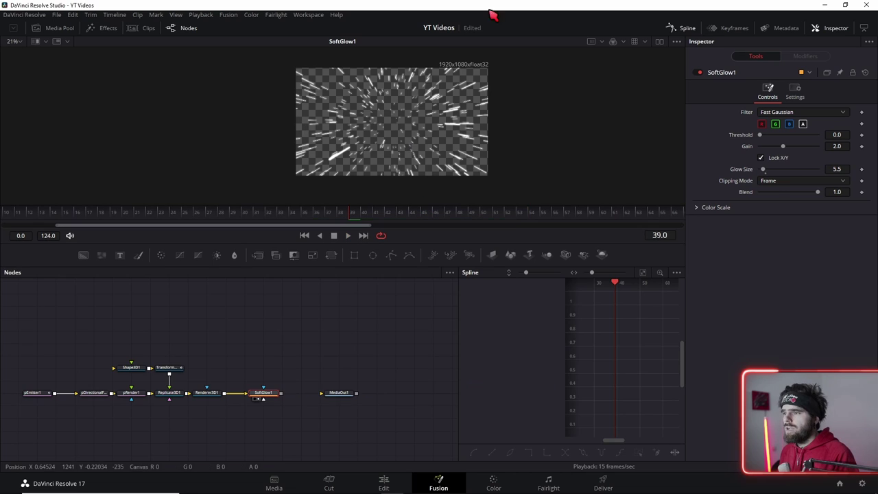
pyautogui.moveTo(282, 394); pyautogui.dragTo(332, 396)
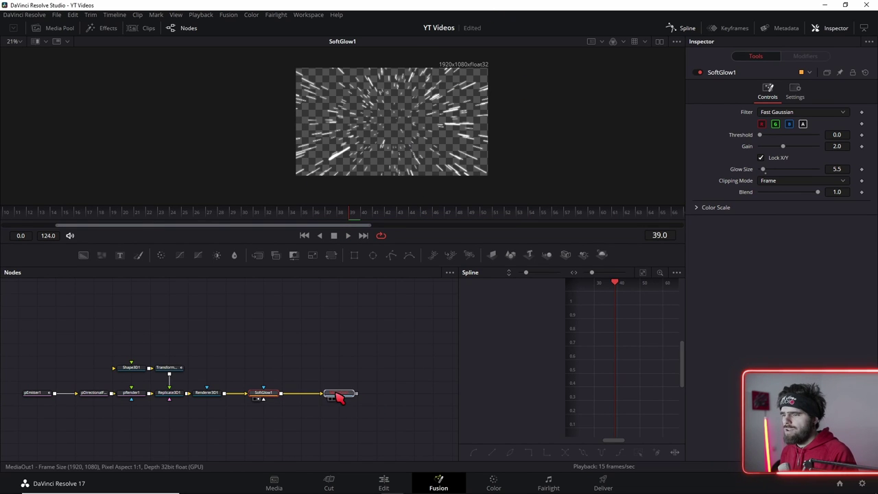
pyautogui.click(390, 481)
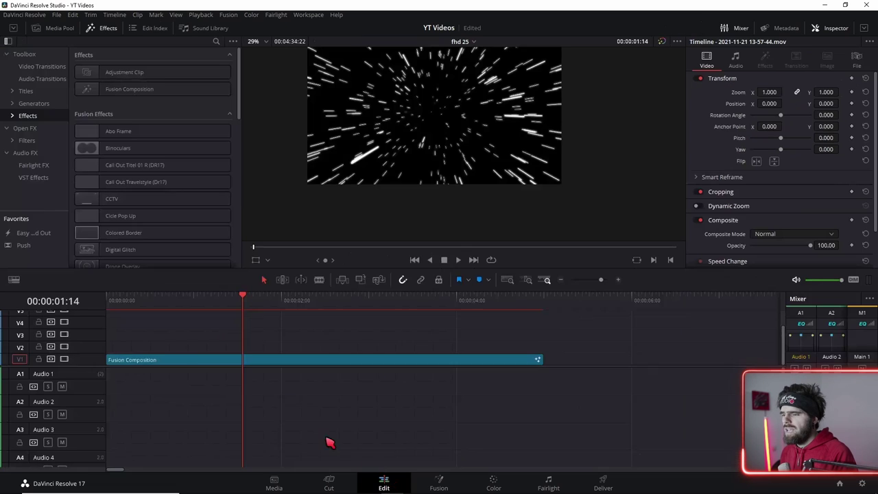